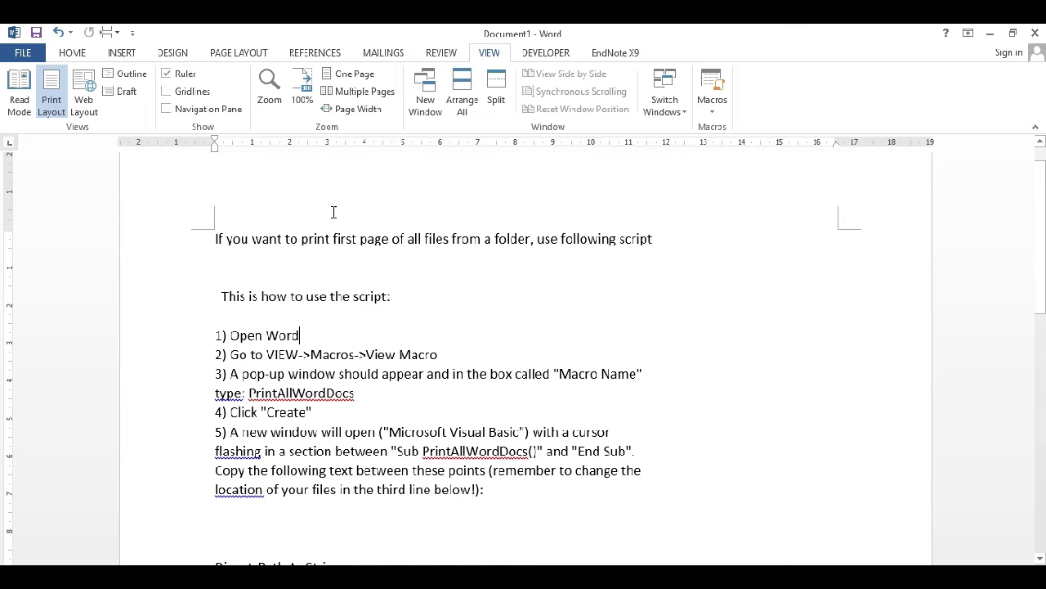
Step: Open the Macros dialog via View Macros under the View tab's Macros menu
{"action": "left_click", "coordinate": [73, 54]}
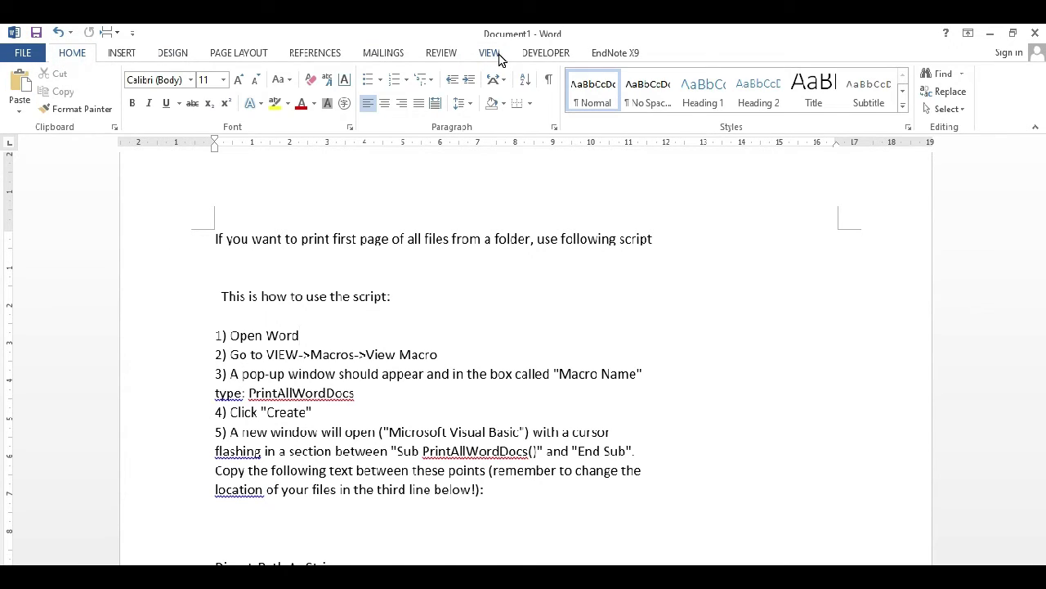
{"action": "left_click", "coordinate": [491, 54]}
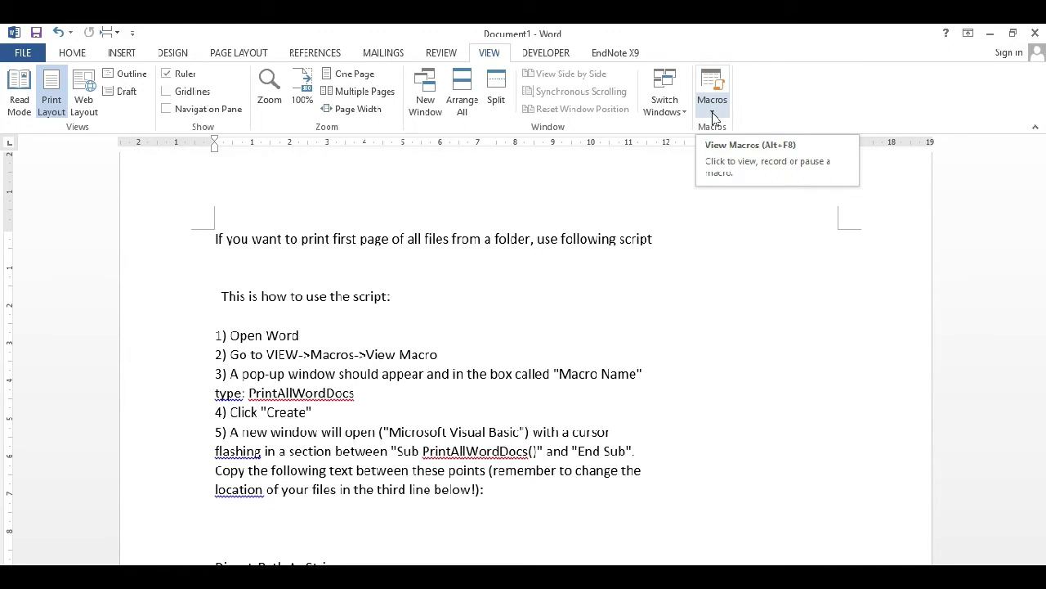
{"action": "left_click", "coordinate": [714, 117]}
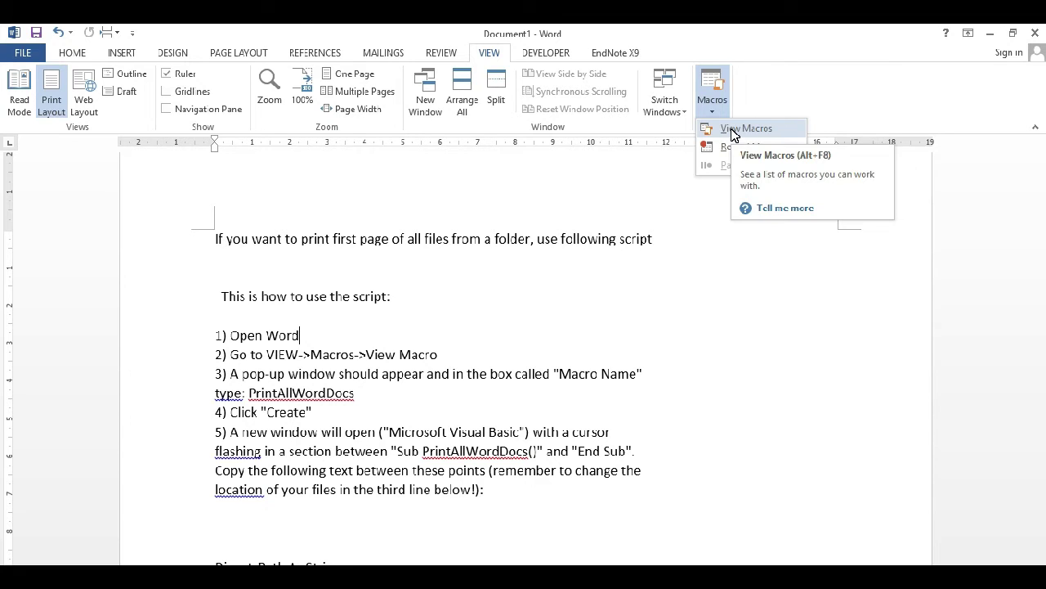
{"action": "left_click", "coordinate": [733, 130]}
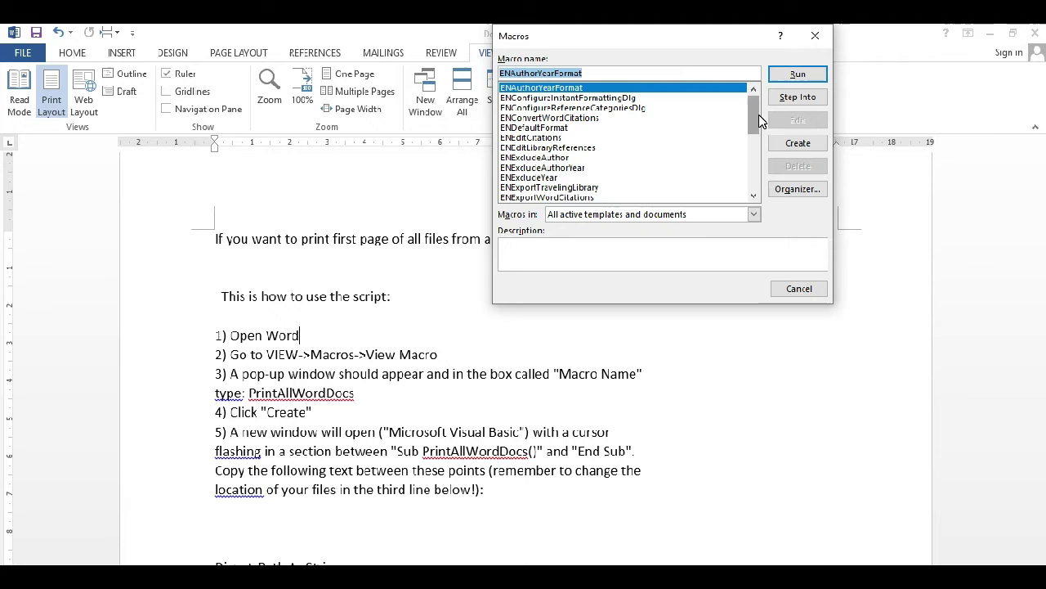
Step: Replace the old macro name with PrintAllWordDocs and create the macro in the Visual Basic editor
{"action": "left_click", "coordinate": [638, 70]}
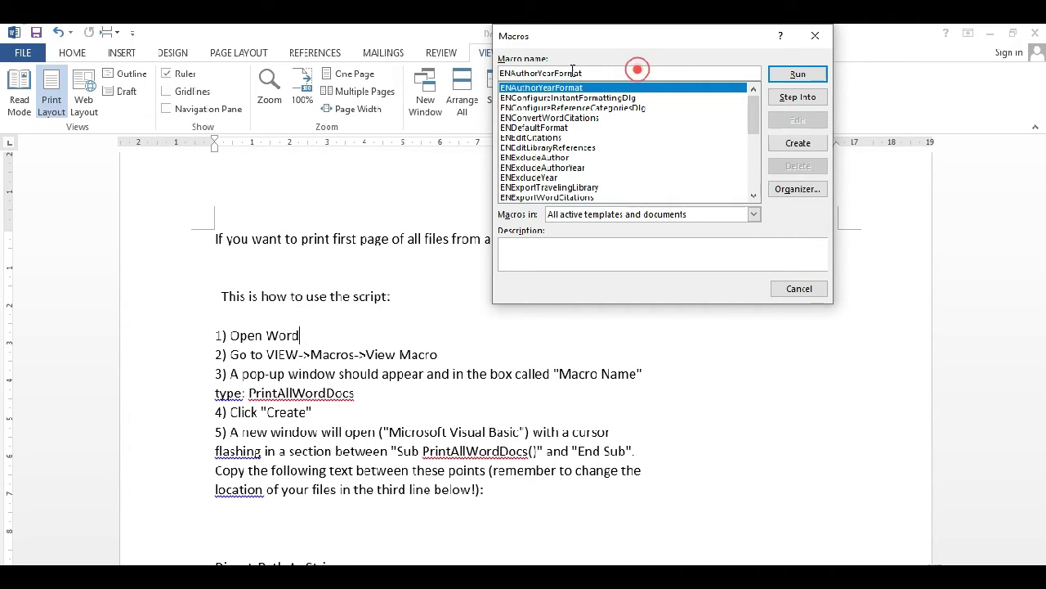
{"action": "double_click", "coordinate": [635, 70]}
{"action": "key", "text": "BackSpace"}
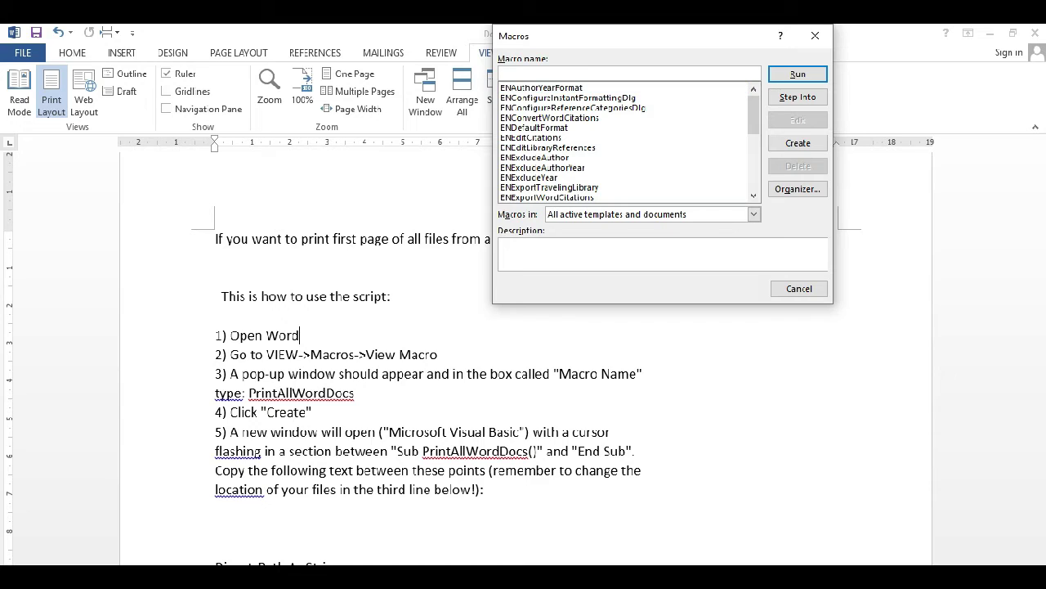
{"action": "left_click", "coordinate": [353, 399]}
{"action": "left_click", "coordinate": [526, 74]}
{"action": "type", "text": "Print"}
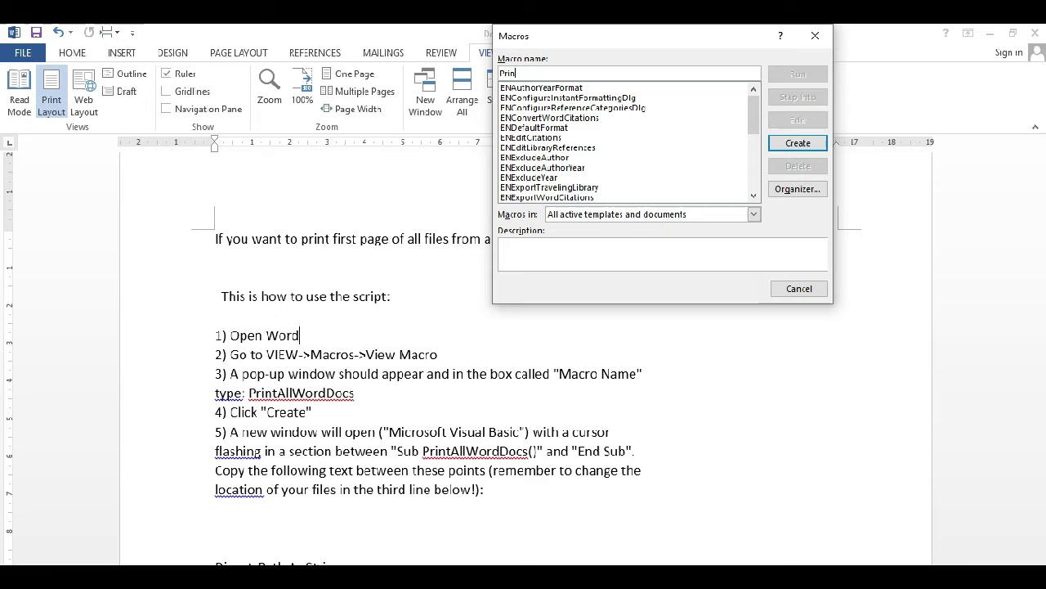
{"action": "type", "text": "A"}
{"action": "type", "text": "llWo"}
{"action": "type", "text": "rd"}
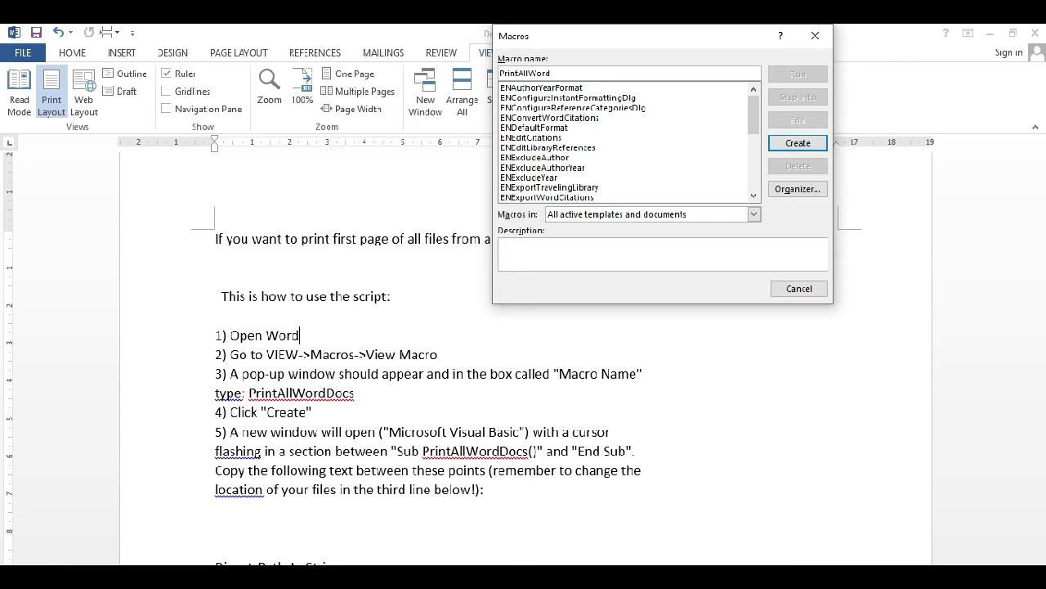
{"action": "type", "text": "Docum"}
{"action": "type", "text": "ents"}
{"action": "key", "text": "BackSpace"}
{"action": "key", "text": "BackSpace"}
{"action": "key", "text": "BackSpace"}
{"action": "key", "text": "BackSpace"}
{"action": "key", "text": "BackSpace"}
{"action": "key", "text": "BackSpace"}
{"action": "left_click", "coordinate": [798, 144]}
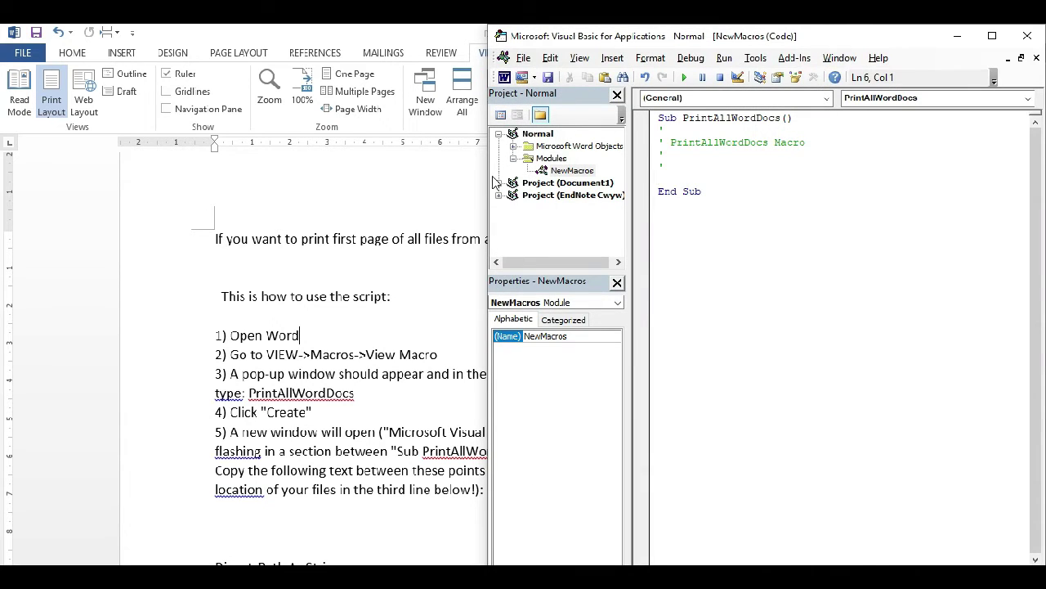
Step: Copy the script code from Dim through Loop in Word and paste it into PrintAllWordDocs
{"action": "left_click", "coordinate": [339, 425]}
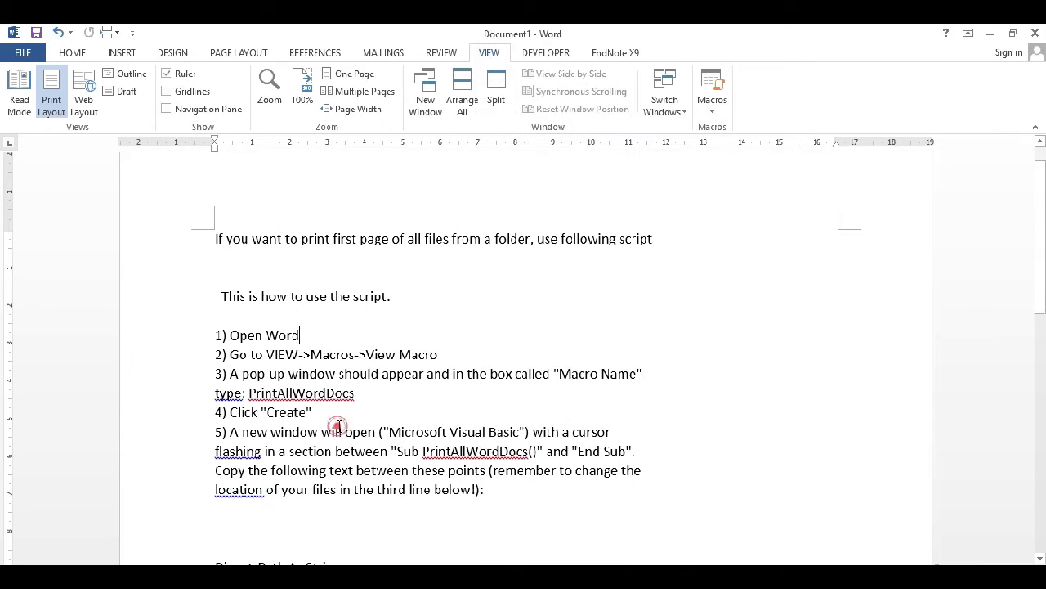
{"action": "scroll", "coordinate": [338, 425], "scroll_direction": "down", "scroll_amount": 4}
{"action": "scroll", "coordinate": [338, 426], "scroll_direction": "down", "scroll_amount": 1}
{"action": "scroll", "coordinate": [338, 425], "scroll_direction": "down", "scroll_amount": 3}
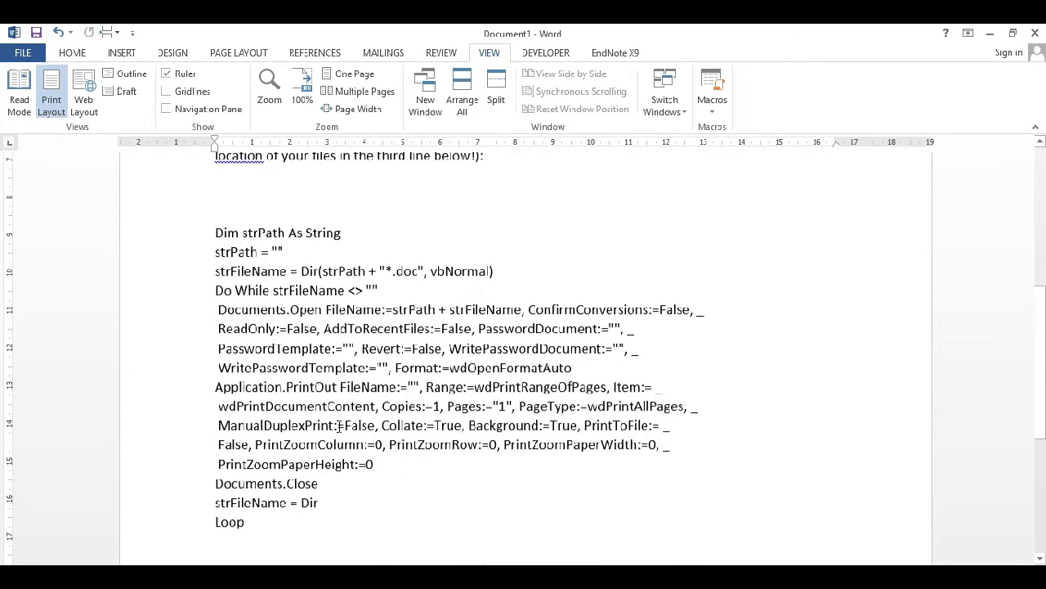
{"action": "scroll", "coordinate": [338, 425], "scroll_direction": "down", "scroll_amount": 1}
{"action": "scroll", "coordinate": [246, 245], "scroll_direction": "down", "scroll_amount": 2}
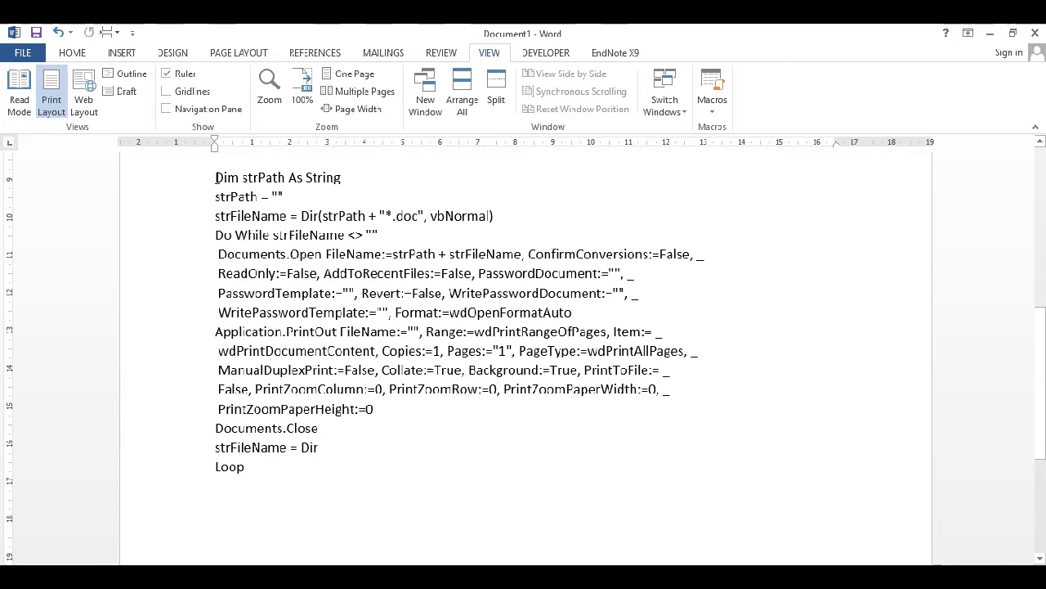
{"action": "left_click_drag", "start_coordinate": [216, 177], "coordinate": [250, 472]}
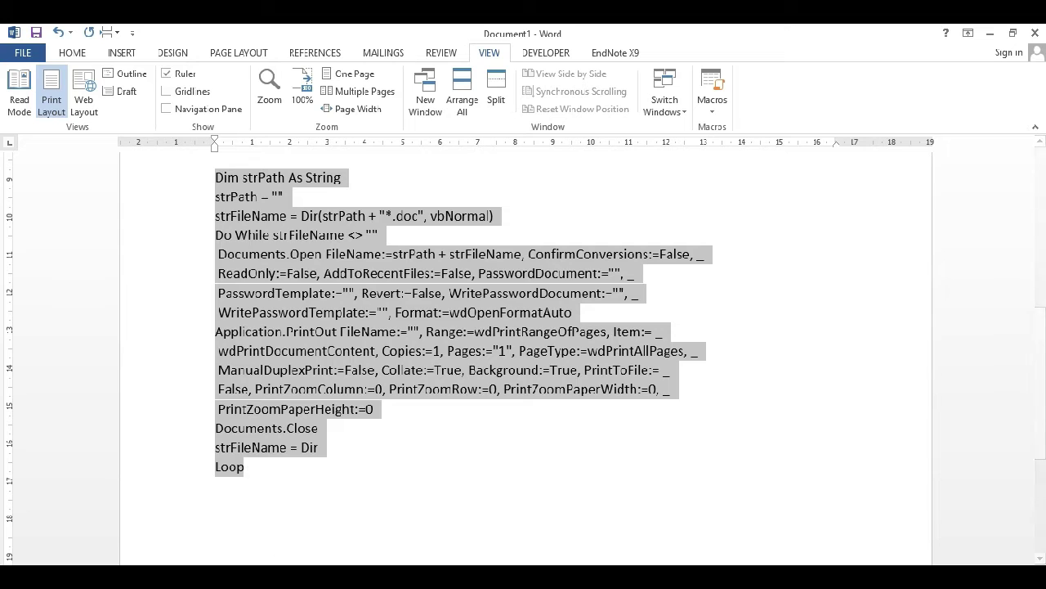
{"action": "left_click", "coordinate": [348, 544]}
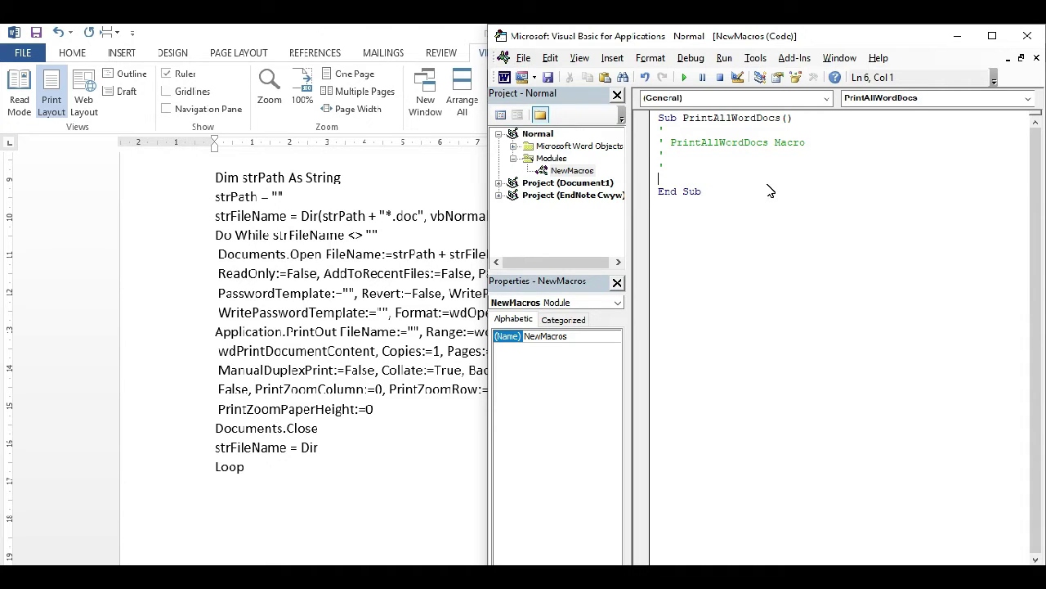
{"action": "key", "text": "ctrl+v"}
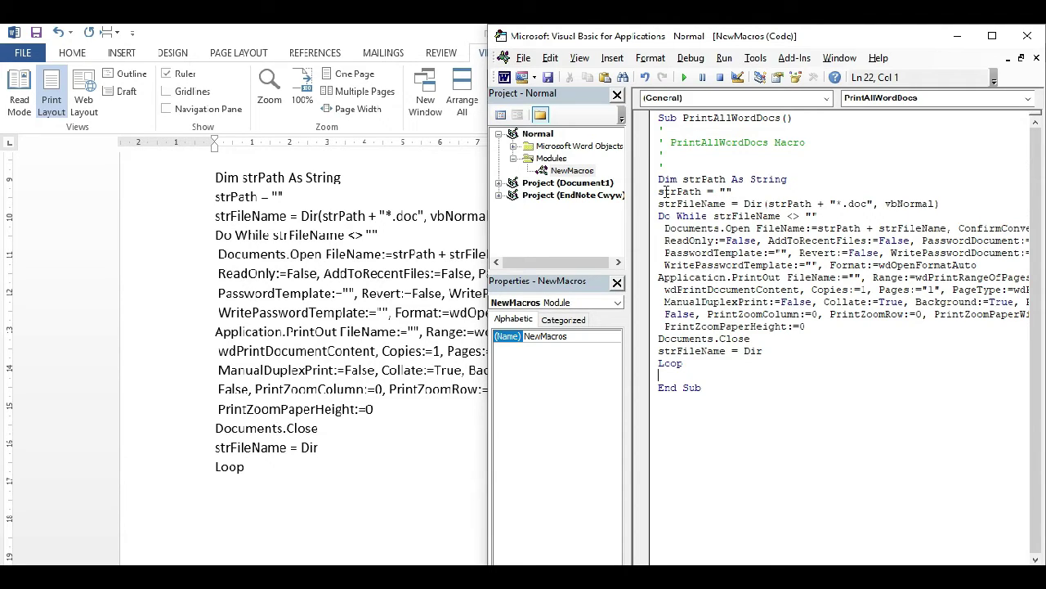
{"action": "left_click", "coordinate": [727, 190]}
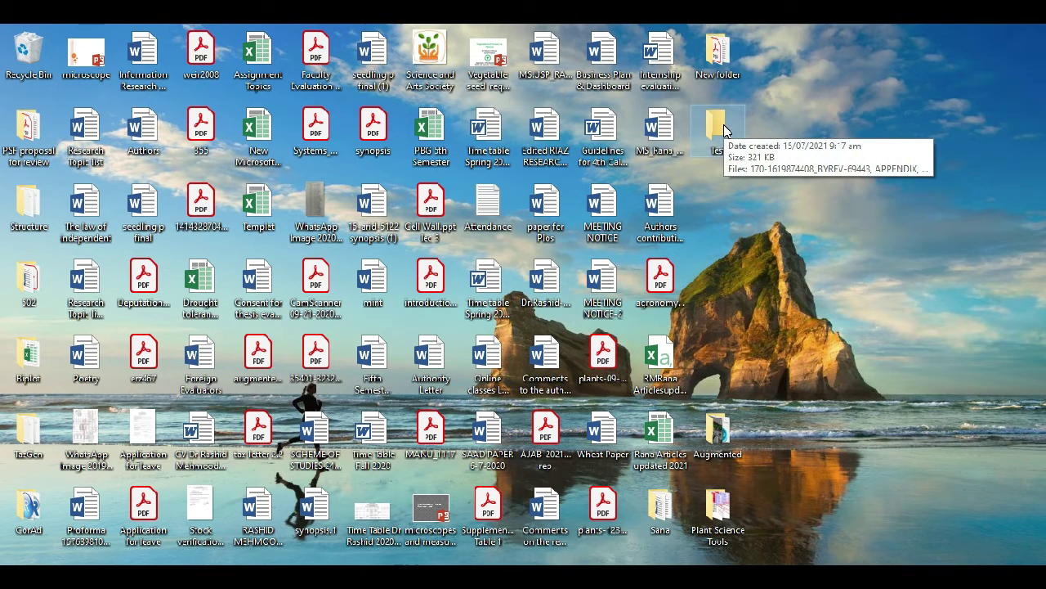
Step: Set strPath to the Test folder's copied path plus a trailing backslash, then maximize the editor
{"action": "double_click", "coordinate": [723, 129]}
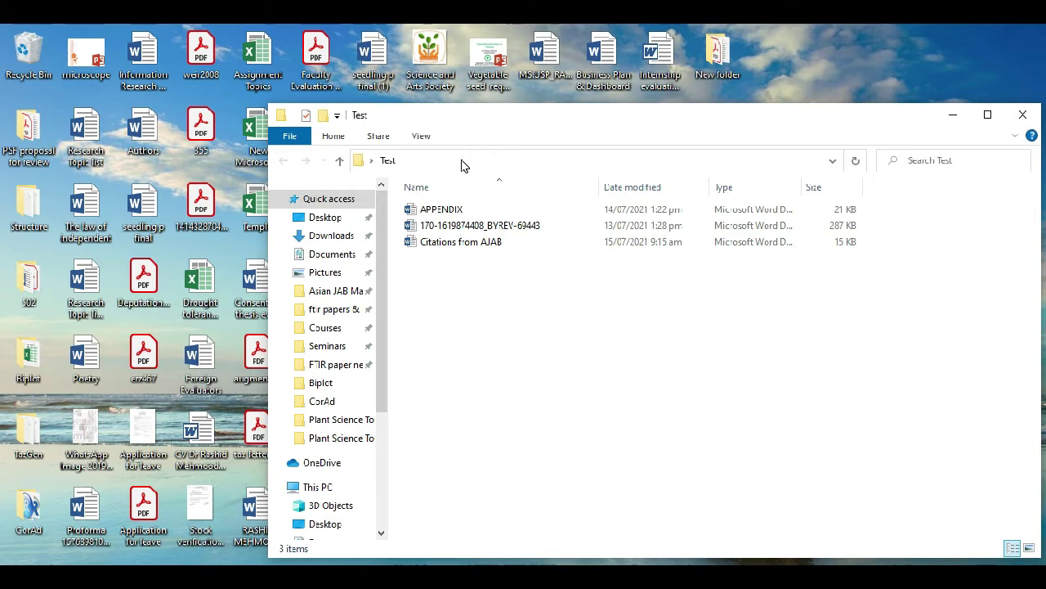
{"action": "left_click", "coordinate": [461, 160]}
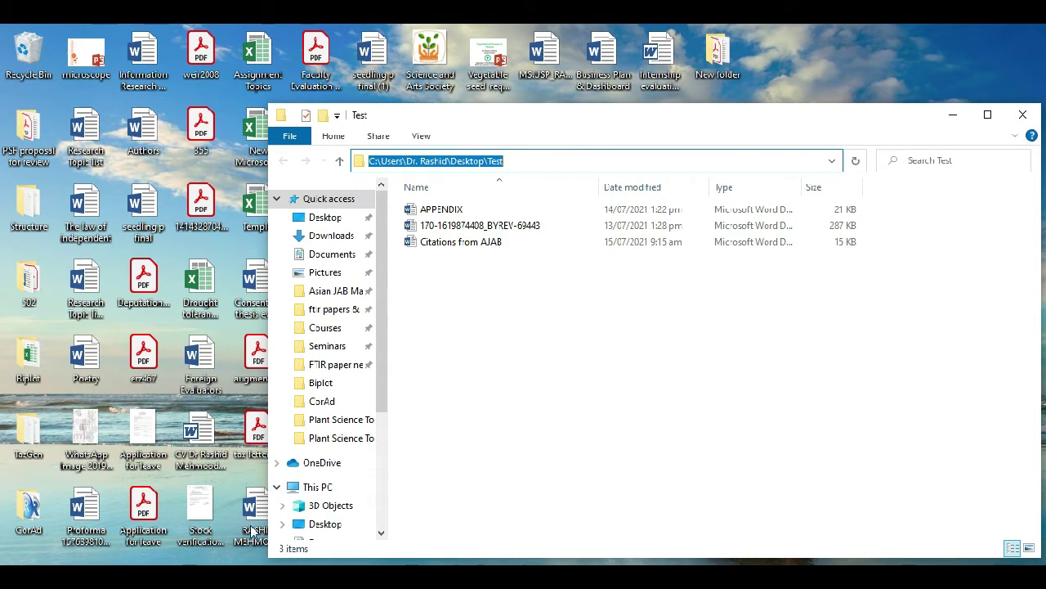
{"action": "left_click", "coordinate": [282, 577]}
{"action": "left_click", "coordinate": [365, 538]}
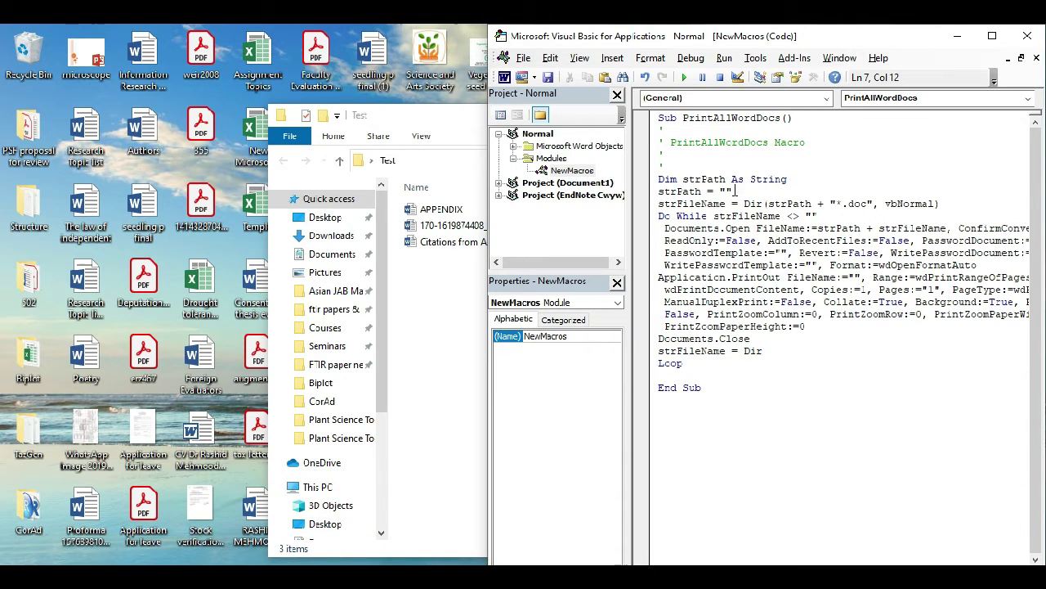
{"action": "type", "text": "C:\\Users\\Dr. Rashid\\Desktop\\Test"}
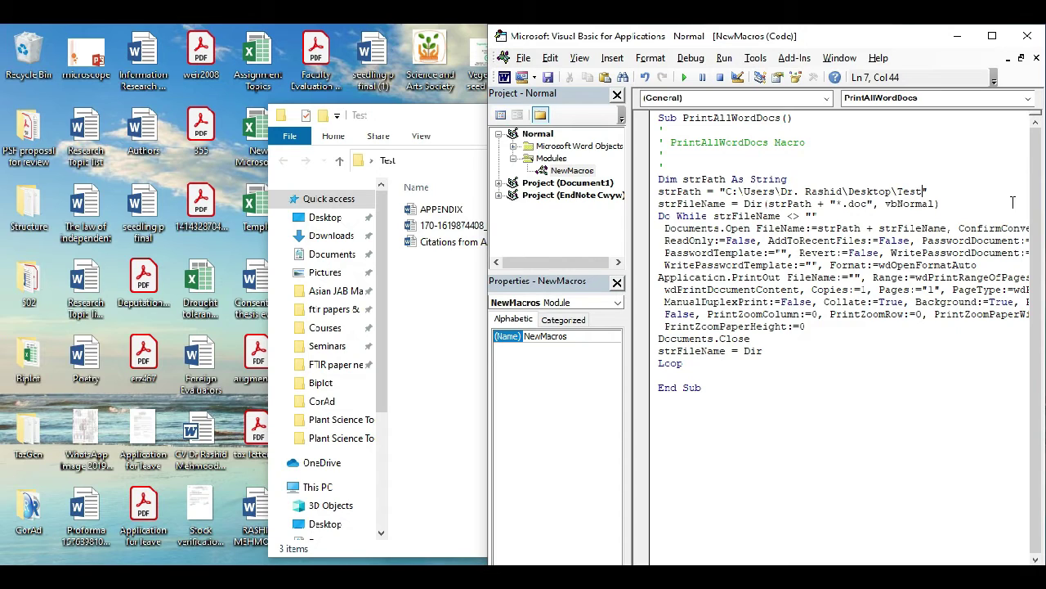
{"action": "type", "text": "\\"}
{"action": "left_click", "coordinate": [994, 37]}
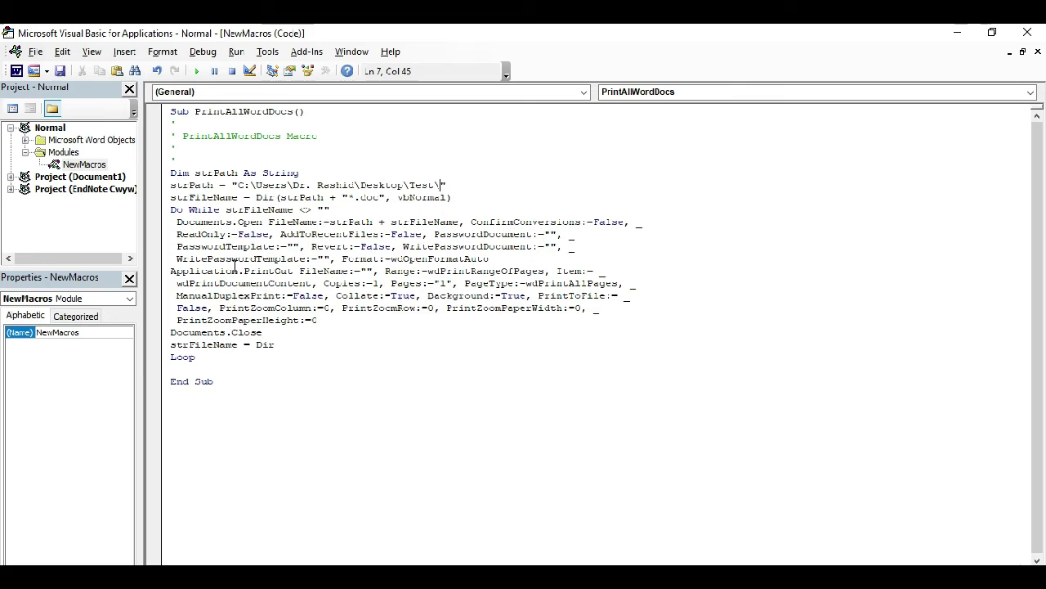
Step: Save the macro, close the VBA editor, and select PrintAllWordDocs in the reopened Macros list
{"action": "left_click", "coordinate": [60, 71]}
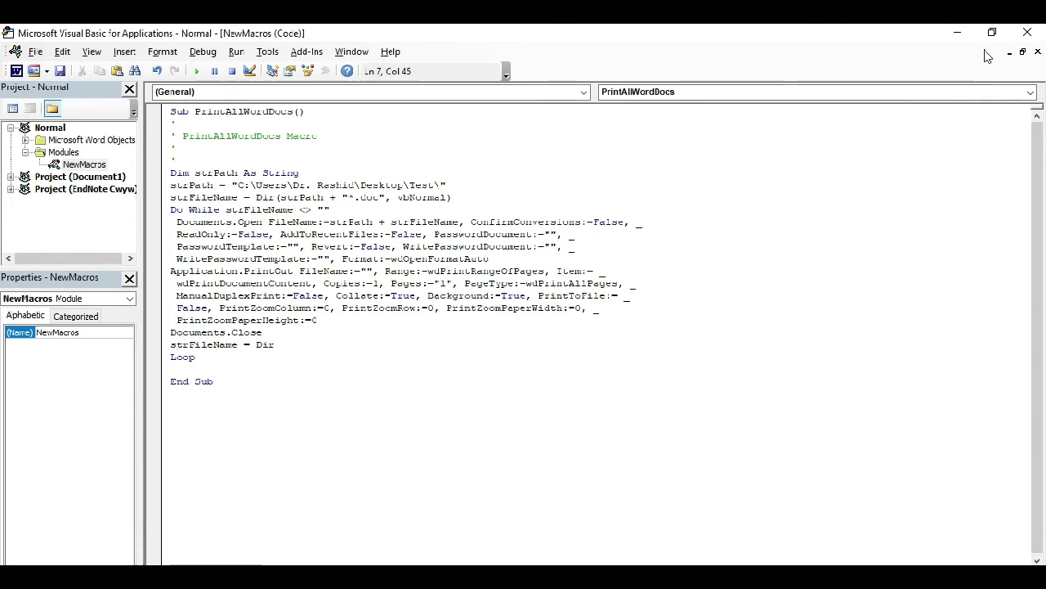
{"action": "left_click", "coordinate": [1027, 40]}
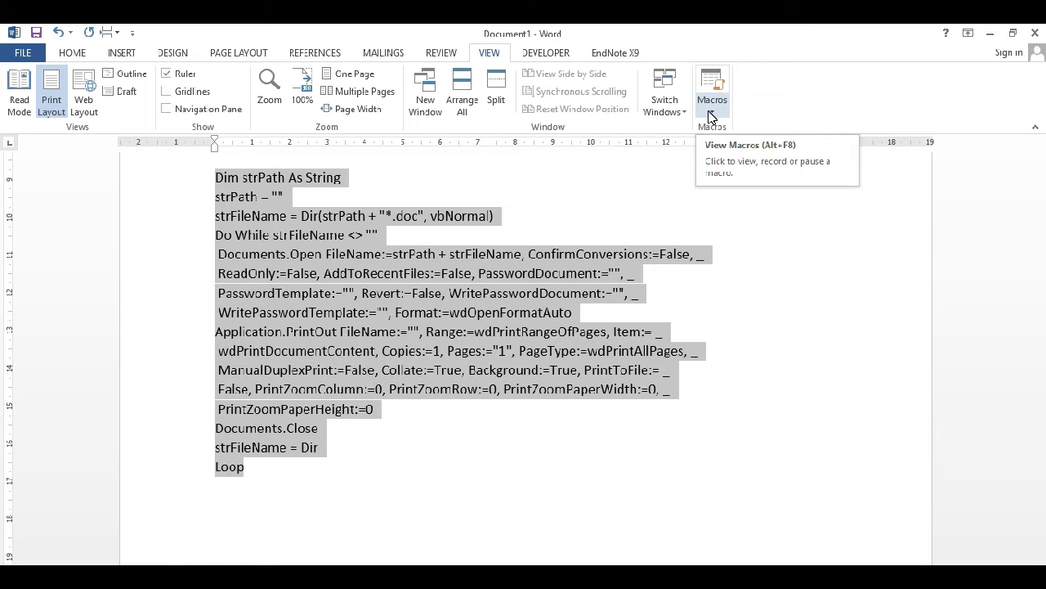
{"action": "left_click", "coordinate": [711, 114]}
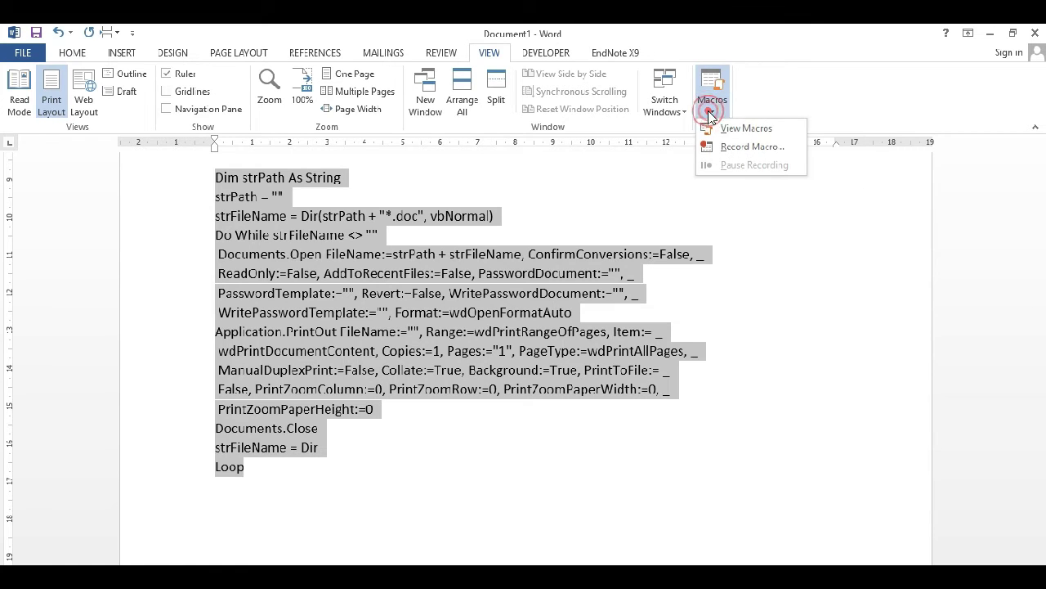
{"action": "left_click", "coordinate": [726, 133]}
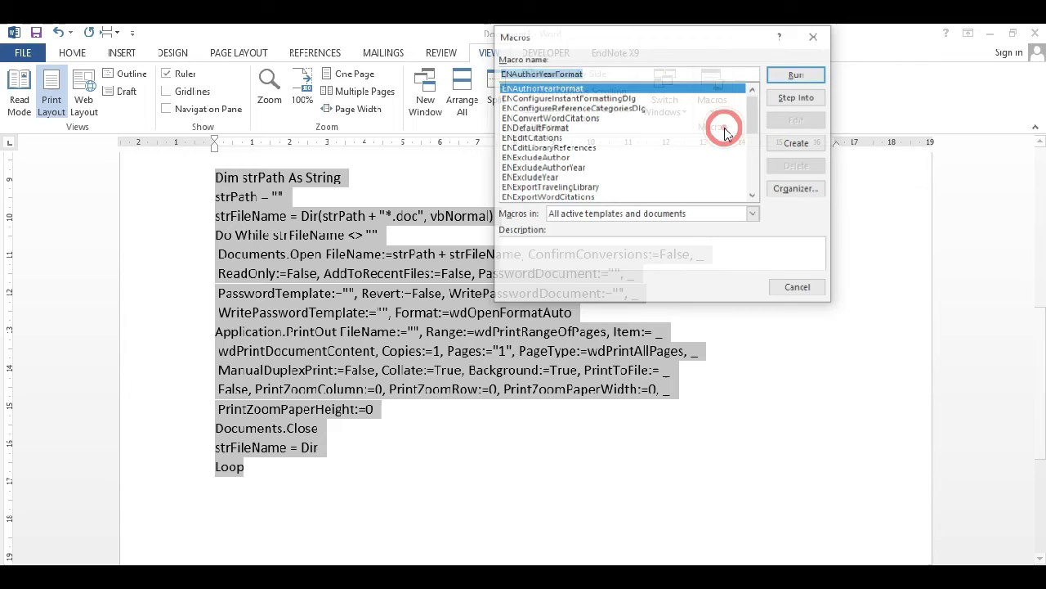
{"action": "left_click_drag", "start_coordinate": [660, 36], "coordinate": [395, 51]}
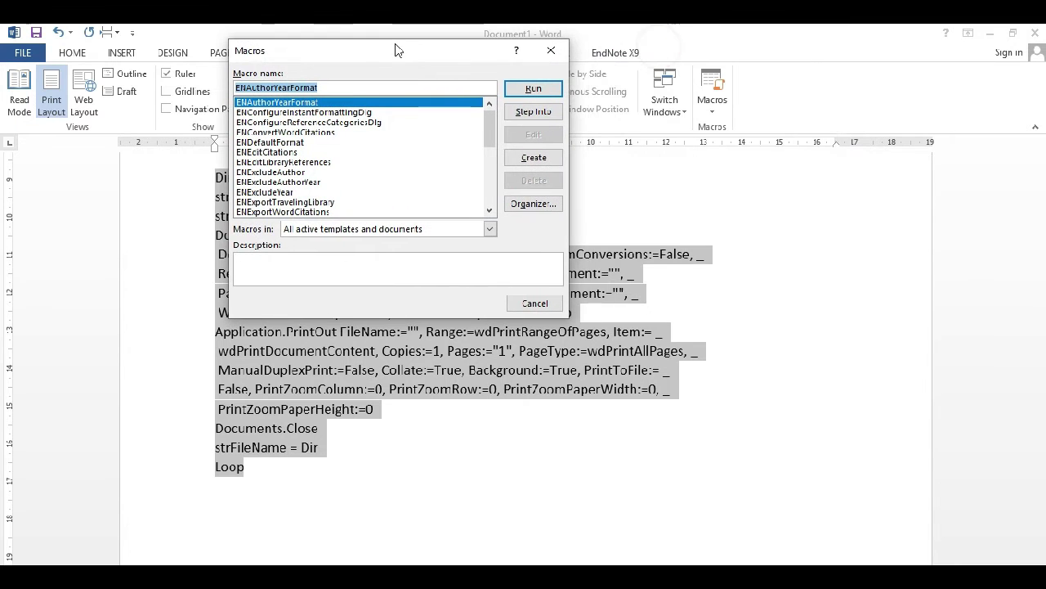
{"action": "left_click_drag", "start_coordinate": [493, 140], "coordinate": [492, 196]}
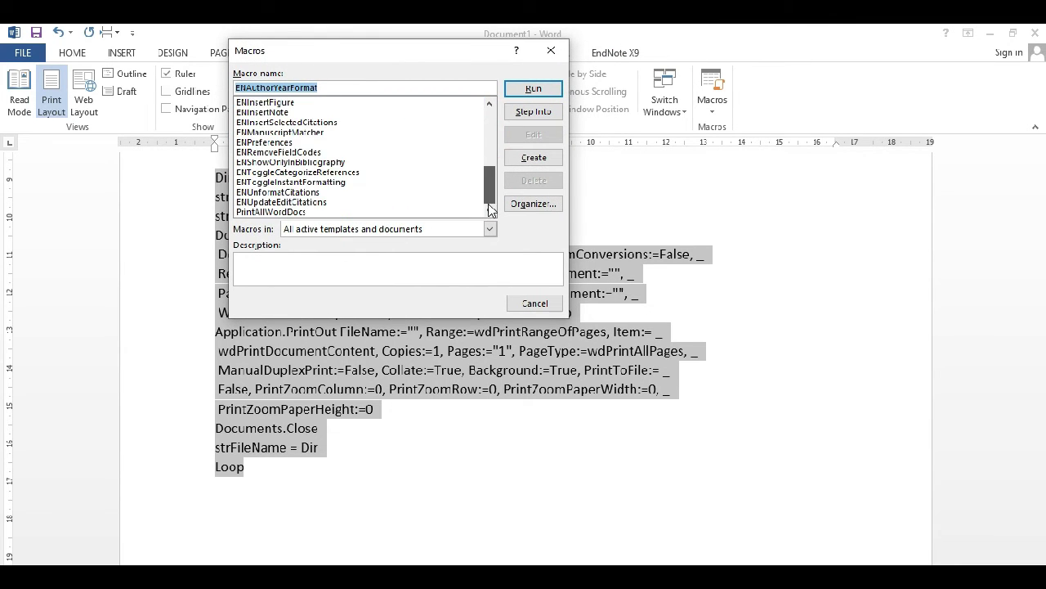
{"action": "left_click", "coordinate": [286, 212]}
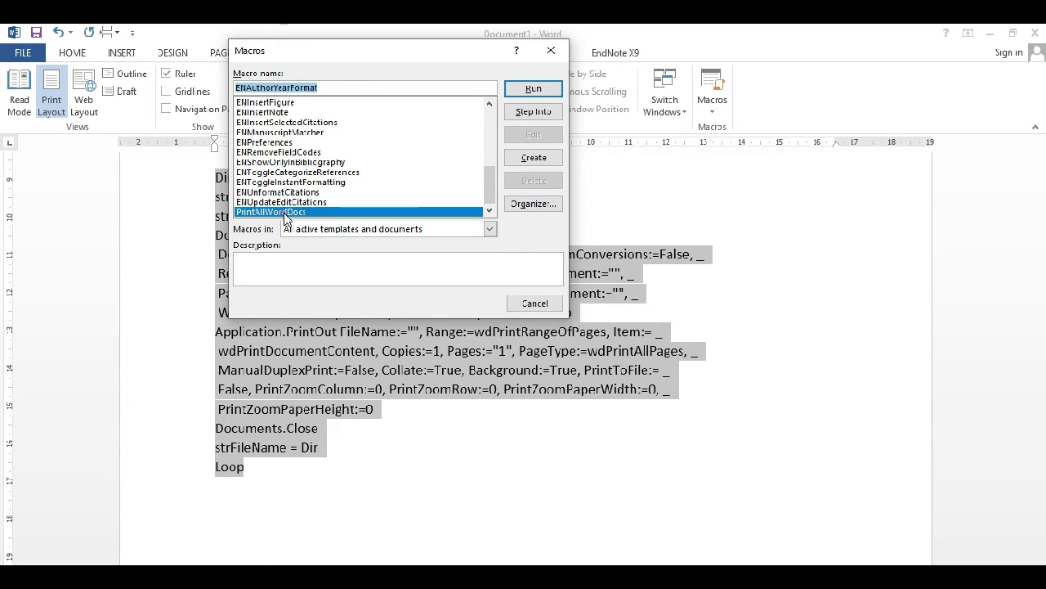